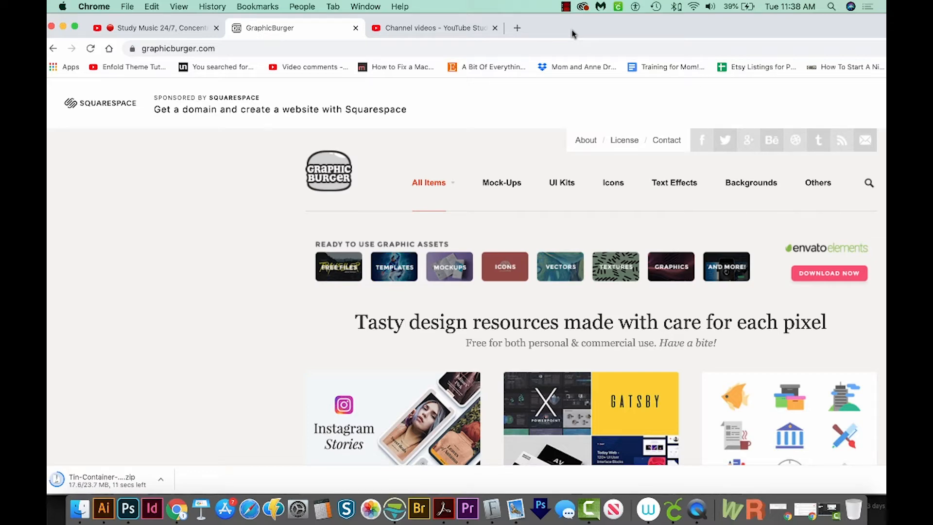
- Find Tin Container Packaging MockUp #2 in GraphicBurger's mock-ups category and start its download
{"action": "left_click", "coordinate": [498, 187]}
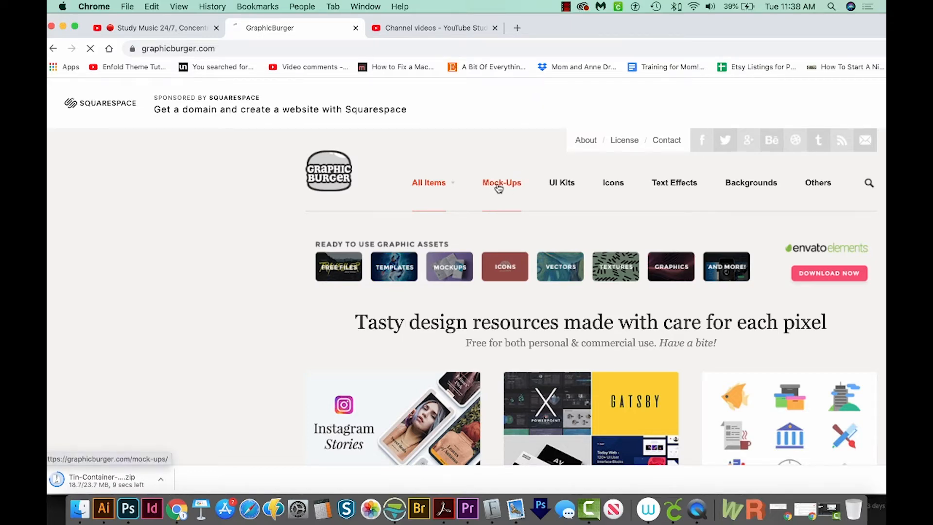
{"action": "scroll", "coordinate": [649, 271], "scroll_direction": "up", "scroll_amount": 1}
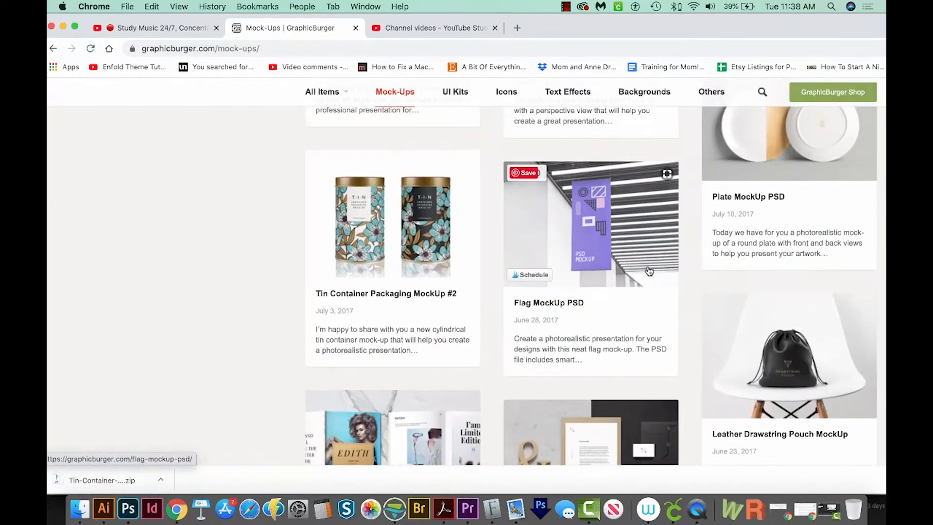
{"action": "left_click", "coordinate": [400, 236]}
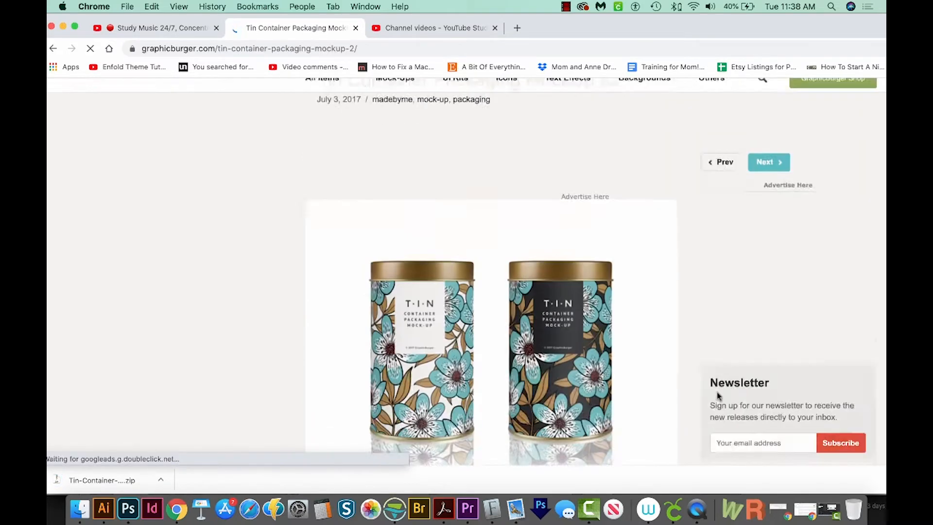
{"action": "scroll", "coordinate": [718, 390], "scroll_direction": "down", "scroll_amount": 15}
{"action": "left_click", "coordinate": [382, 187]}
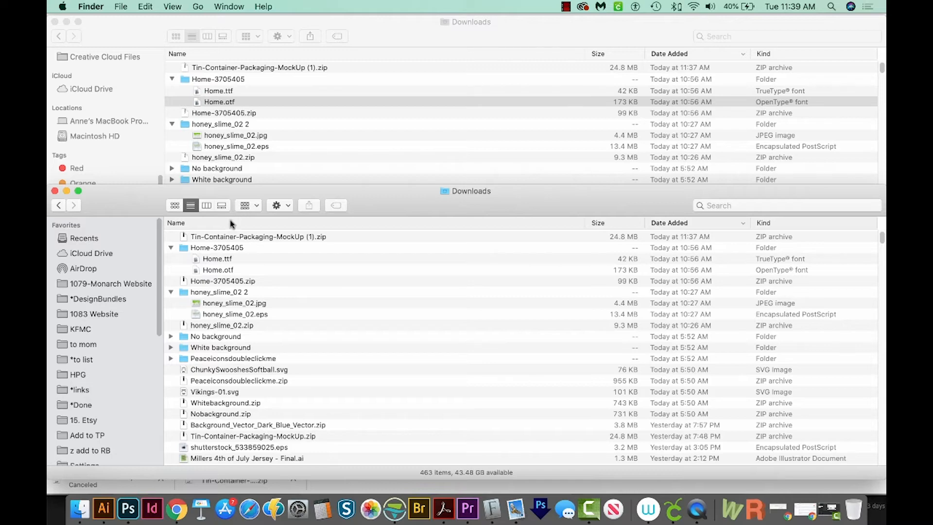
- Extract Tin-Container-Packaging-MockUp (1).zip in the Downloads folder and expand the extracted Tin Container Packaging MockUp folder
{"action": "left_click", "coordinate": [230, 236]}
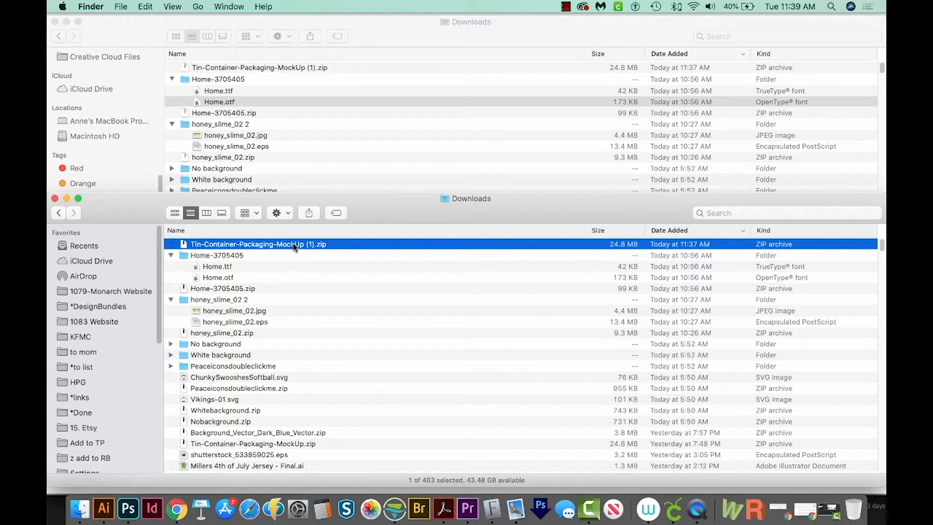
{"action": "double_click", "coordinate": [293, 245]}
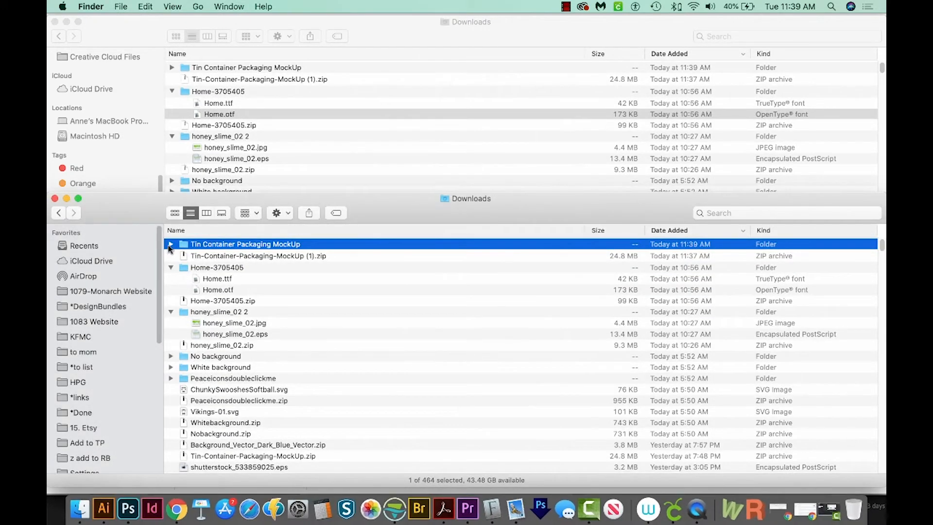
{"action": "left_click", "coordinate": [171, 245]}
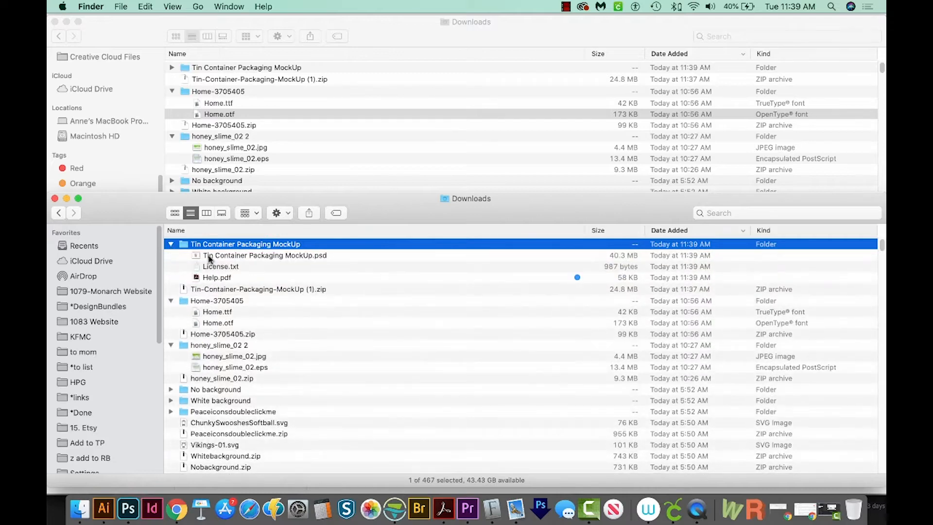
- Delete License.txt and Help.pdf from the Tin Container Packaging MockUp folder
{"action": "left_click", "coordinate": [260, 278]}
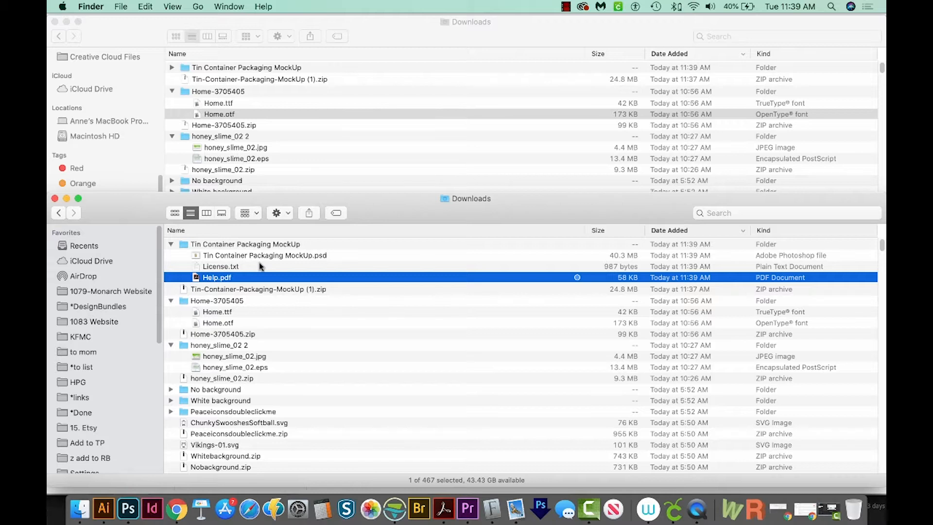
{"action": "left_click", "coordinate": [266, 268], "text": "shift"}
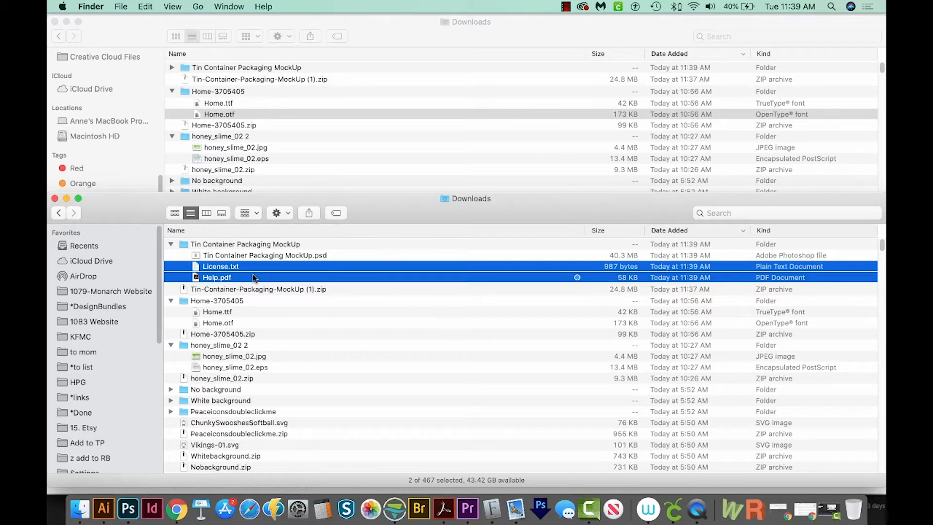
{"action": "key", "text": "super+BackSpace"}
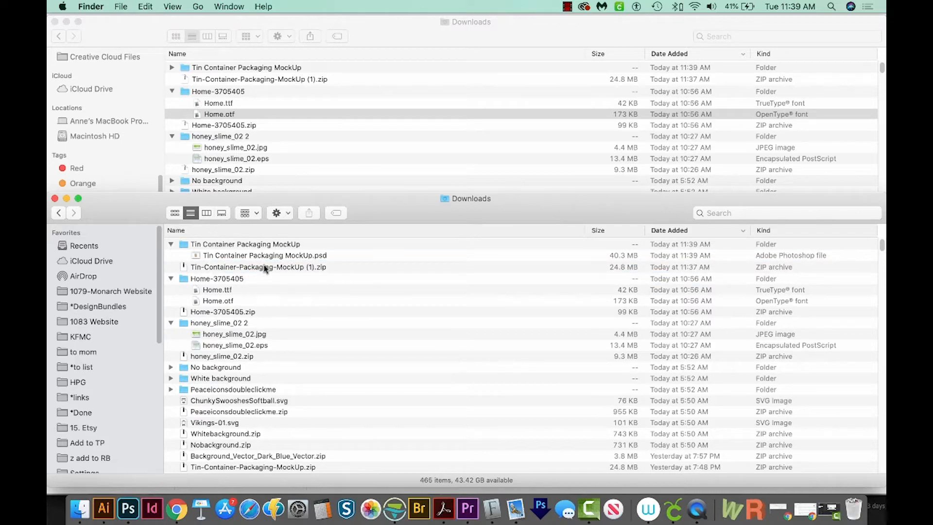
- Open Tin Container Packaging MockUp.psd in Photoshop and make sure its layers are listed
{"action": "left_click", "coordinate": [271, 255]}
{"action": "key", "text": "super+o"}
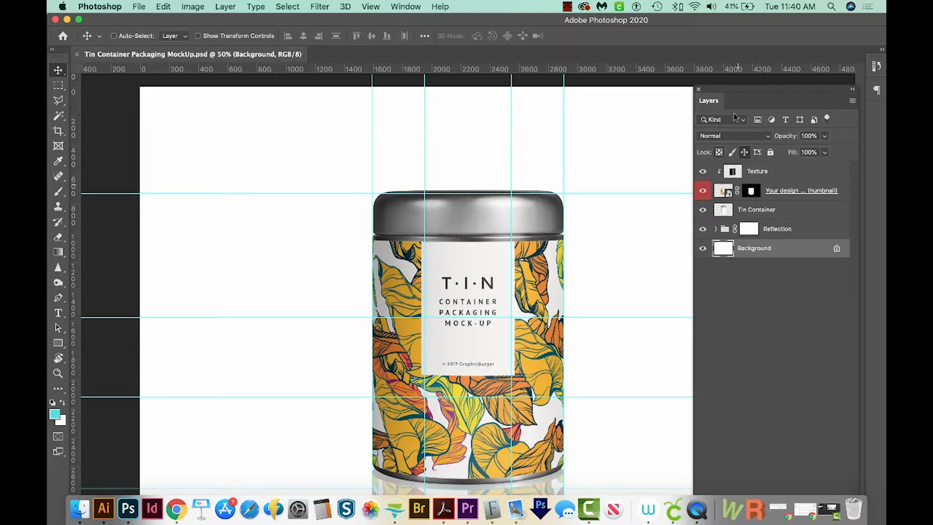
{"action": "left_click", "coordinate": [407, 7]}
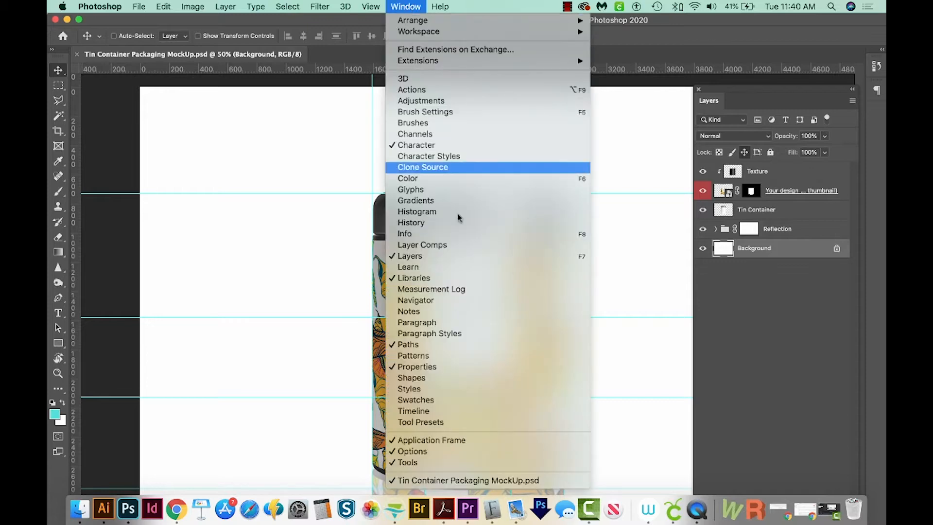
{"action": "left_click", "coordinate": [456, 256]}
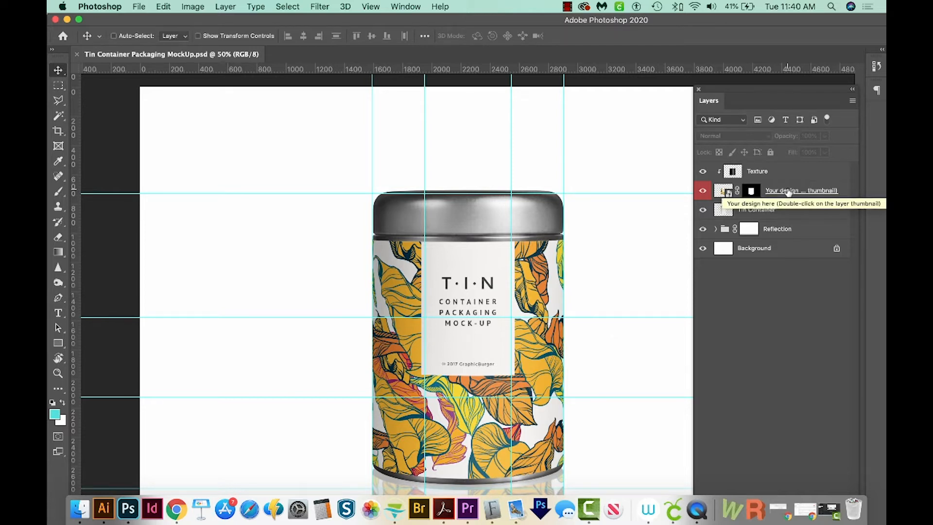
- Select the "Your design here" smart object layer of the tin mock-up
{"action": "double_click", "coordinate": [728, 192]}
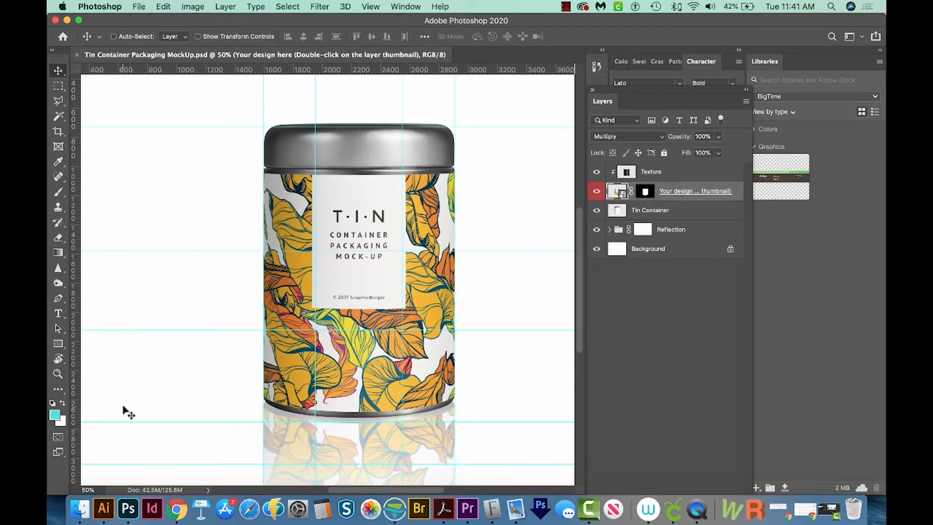
{"action": "scroll", "coordinate": [123, 407], "scroll_direction": "right", "scroll_amount": 1}
{"action": "scroll", "coordinate": [123, 408], "scroll_direction": "up", "scroll_amount": 1}
{"action": "left_click_drag", "start_coordinate": [219, 417], "coordinate": [244, 396]}
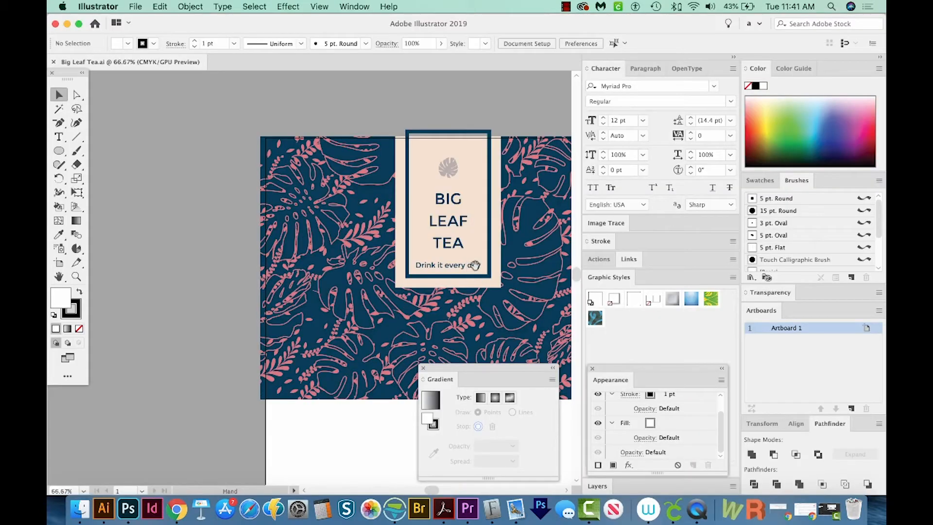
- Select the entire Big Leaf Tea label artwork in Illustrator, including the leaf pattern, badge and text, and copy it
{"action": "left_click_drag", "start_coordinate": [495, 286], "coordinate": [392, 258]}
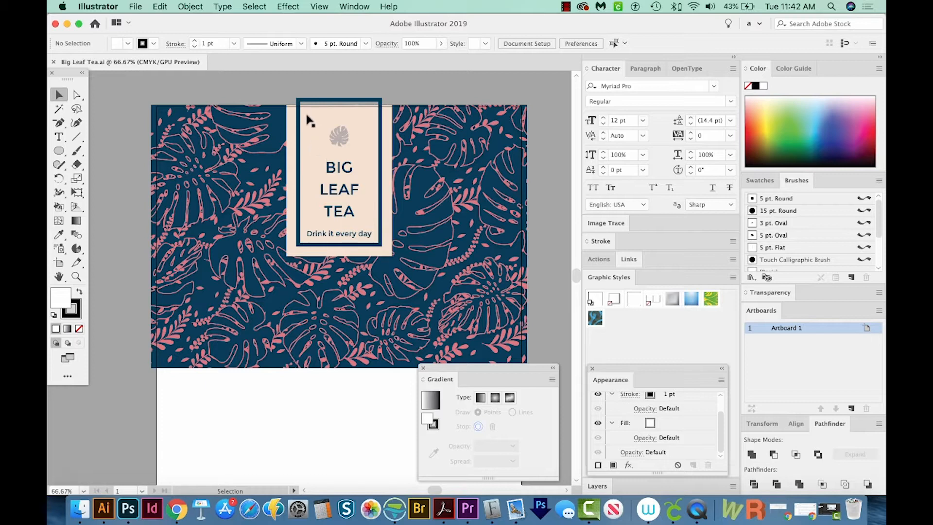
{"action": "left_click", "coordinate": [338, 132]}
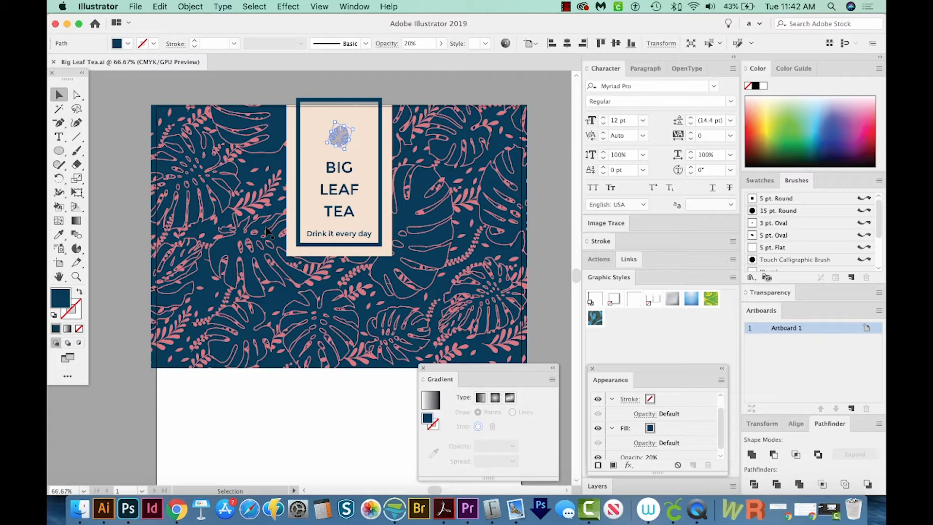
{"action": "left_click", "coordinate": [367, 300]}
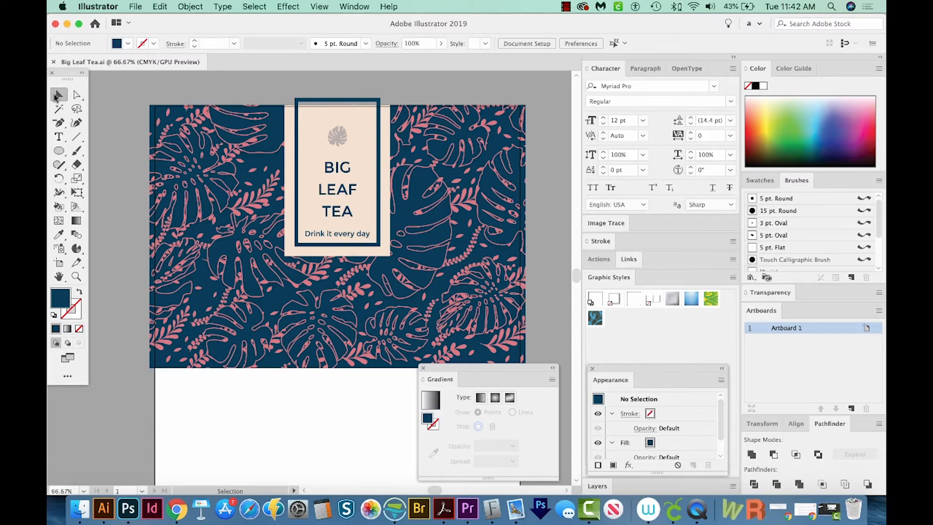
{"action": "left_click_drag", "start_coordinate": [126, 84], "coordinate": [551, 365]}
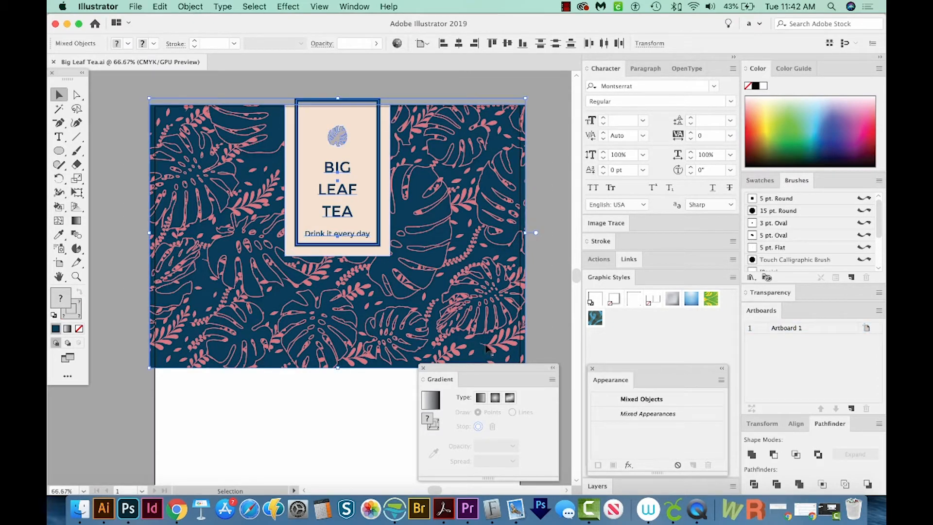
- Switch to Photoshop and open the contents of the "Your design here" smart object for editing
{"action": "left_click", "coordinate": [128, 509]}
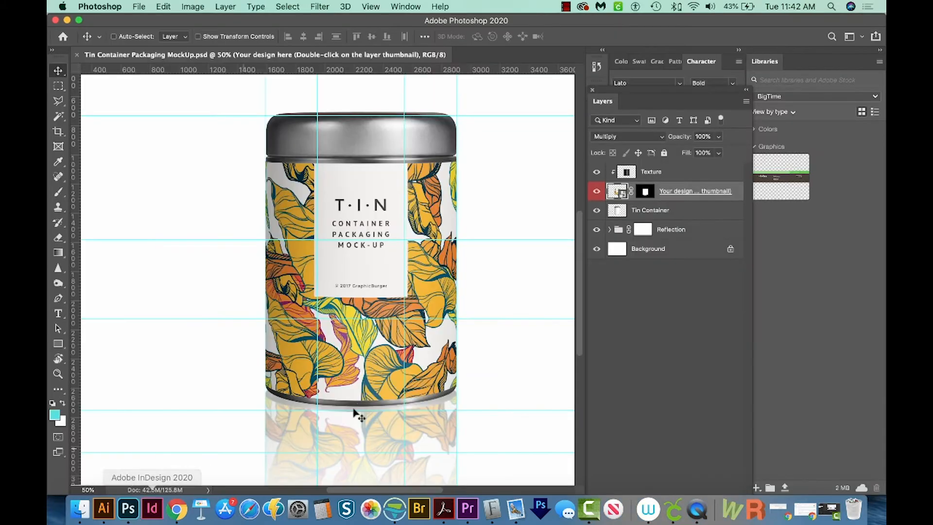
{"action": "double_click", "coordinate": [617, 191]}
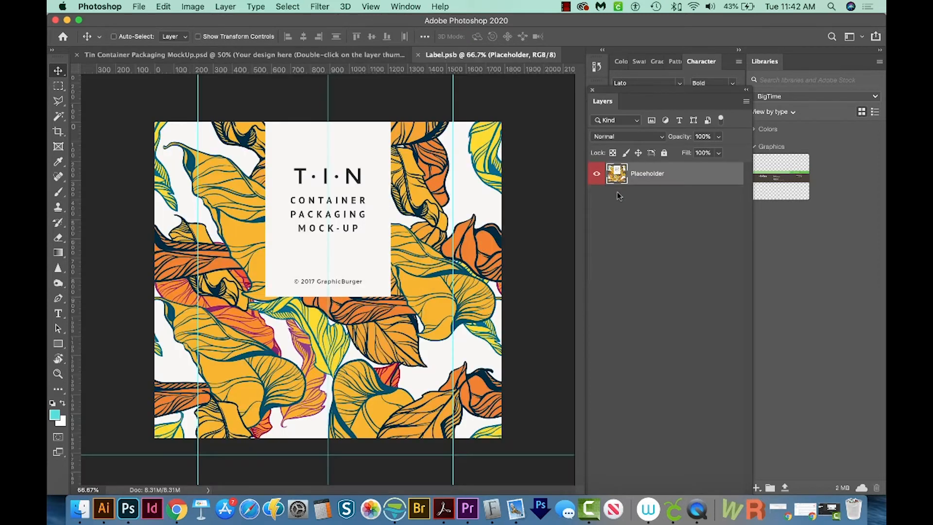
{"action": "key", "text": "super+minus"}
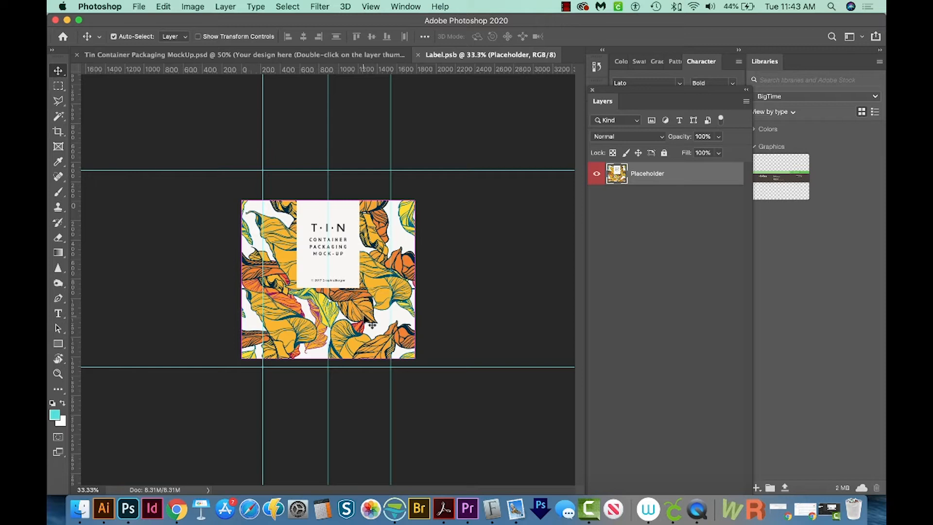
- Paste the label artwork as a Smart Object, enlarge it to span the label's width, and align it with the label's upper edge
{"action": "key", "text": "super+v"}
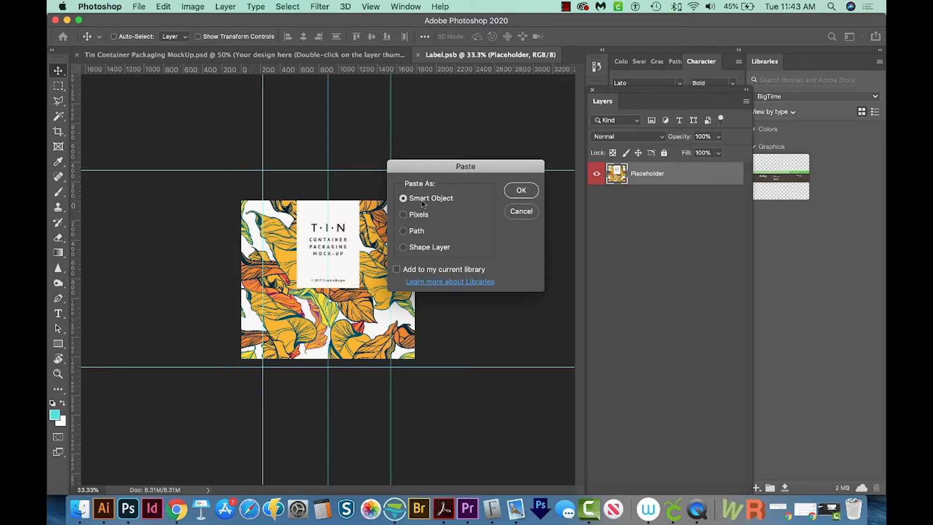
{"action": "left_click", "coordinate": [522, 191]}
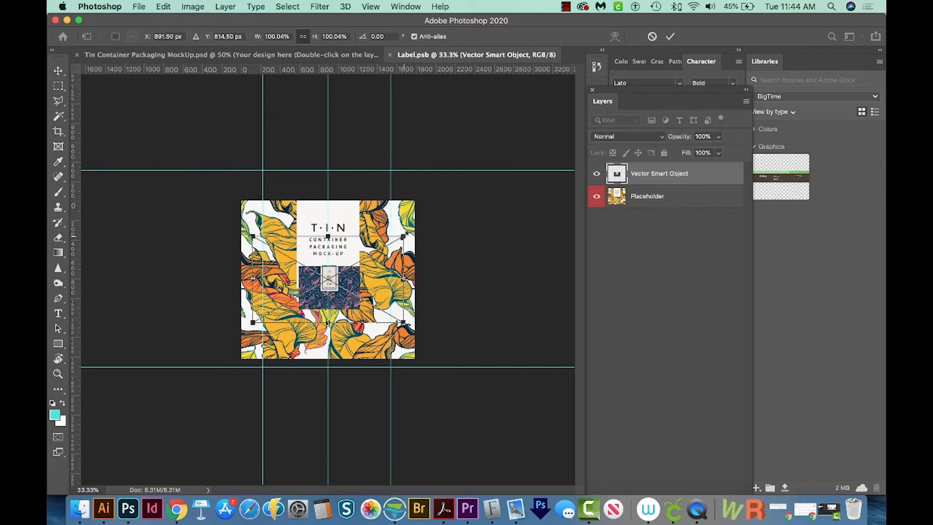
{"action": "left_click_drag", "start_coordinate": [404, 236], "coordinate": [605, 184]}
{"action": "left_click_drag", "start_coordinate": [394, 351], "coordinate": [390, 311]}
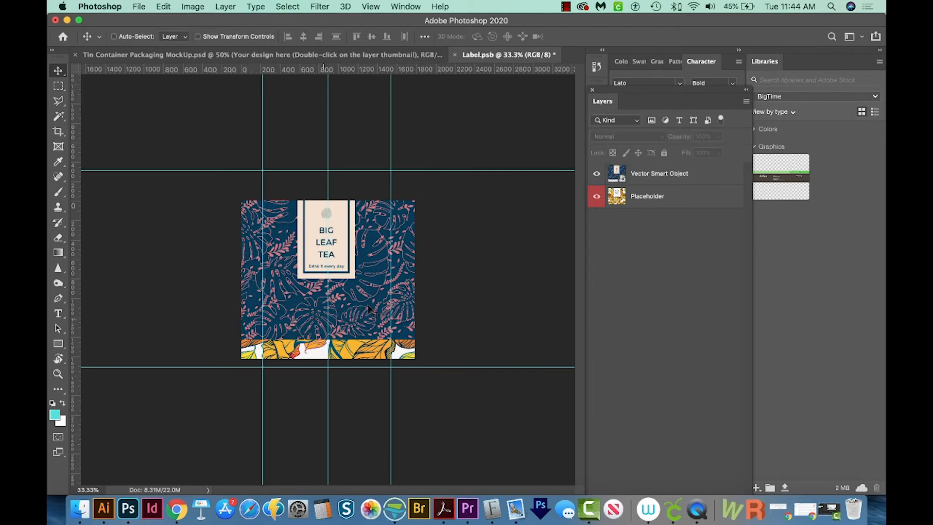
- Open the pasted Vector Smart Object's artwork for editing in Illustrator
{"action": "double_click", "coordinate": [617, 174]}
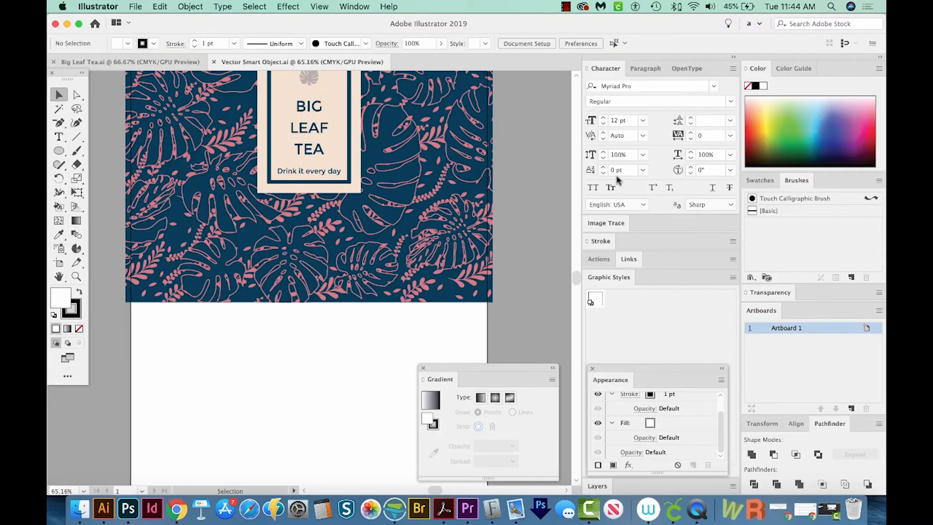
{"action": "key", "text": "space"}
{"action": "left_click_drag", "start_coordinate": [419, 280], "coordinate": [422, 334]}
{"action": "key", "text": "super+minus"}
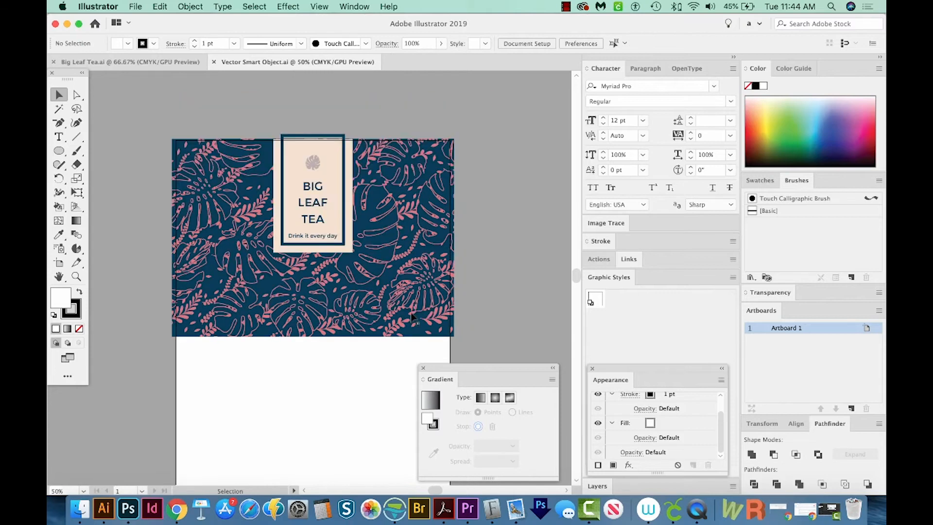
- Enlarge the leaf pattern and its blue background behind the Big Leaf Tea badge, keeping the badge's size, and save the smart object artwork
{"action": "left_click", "coordinate": [407, 333]}
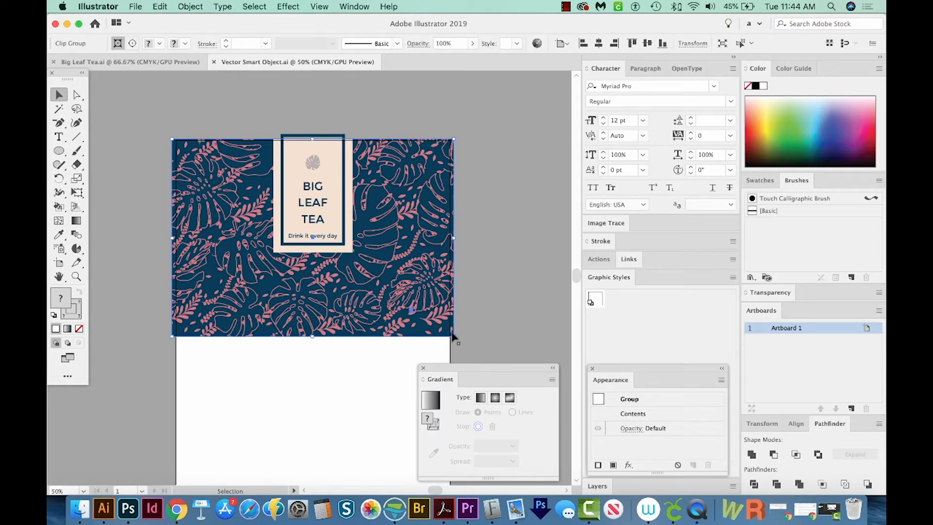
{"action": "left_click", "coordinate": [311, 333], "text": "shift"}
{"action": "left_click_drag", "start_coordinate": [456, 140], "coordinate": [484, 118]}
{"action": "left_click_drag", "start_coordinate": [433, 161], "coordinate": [433, 178]}
{"action": "key", "text": "space"}
{"action": "left_click_drag", "start_coordinate": [348, 294], "coordinate": [355, 256]}
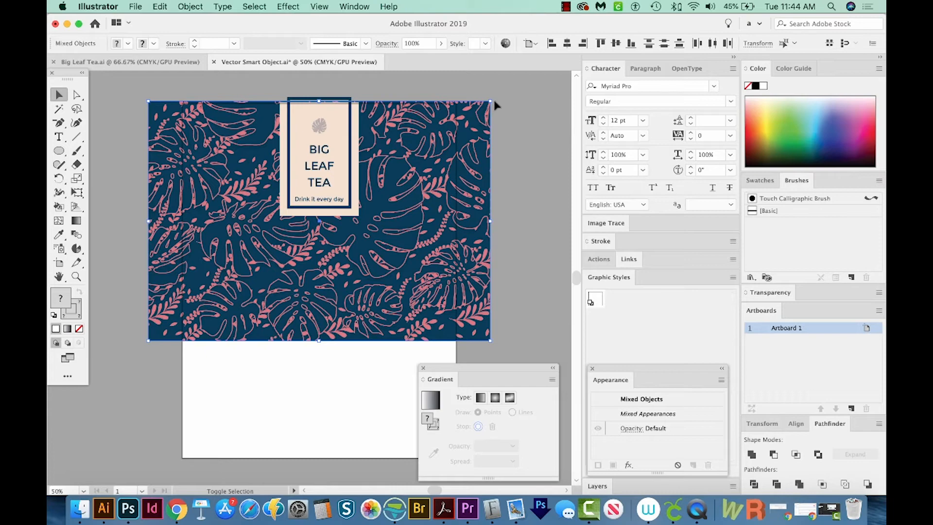
{"action": "left_click_drag", "start_coordinate": [494, 100], "coordinate": [521, 91]}
{"action": "left_click_drag", "start_coordinate": [478, 115], "coordinate": [472, 125]}
{"action": "key", "text": "super"}
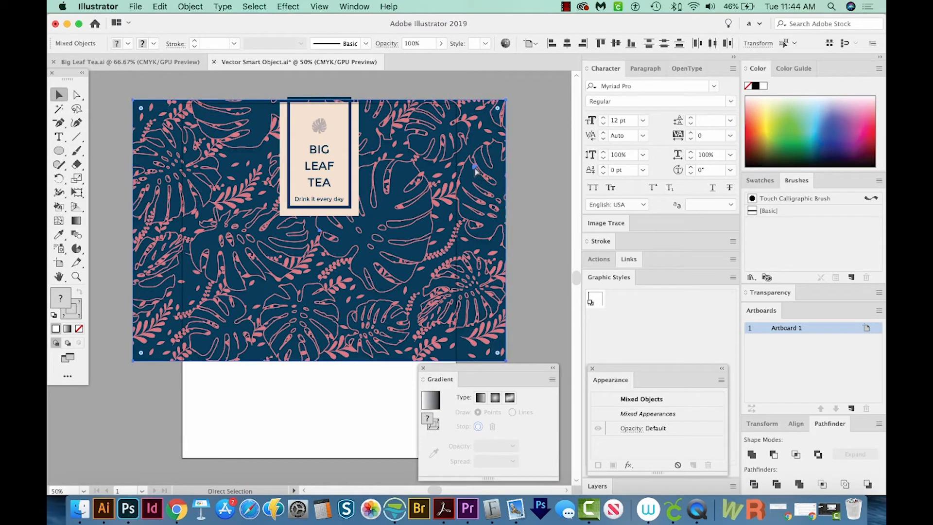
{"action": "key", "text": "super+s"}
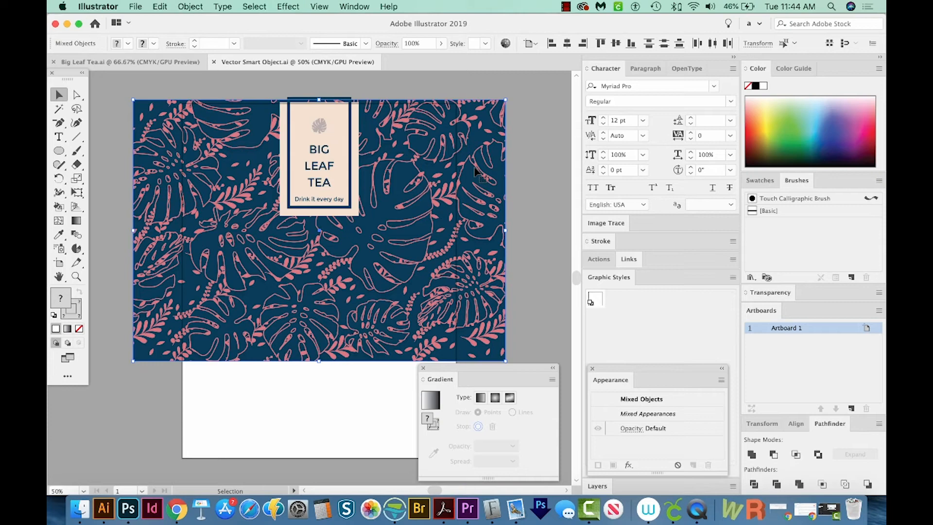
- In Photoshop, move the updated artwork down until the badge's leaf icon is fully inside the label, and delete the Placeholder layer
{"action": "left_click", "coordinate": [128, 509]}
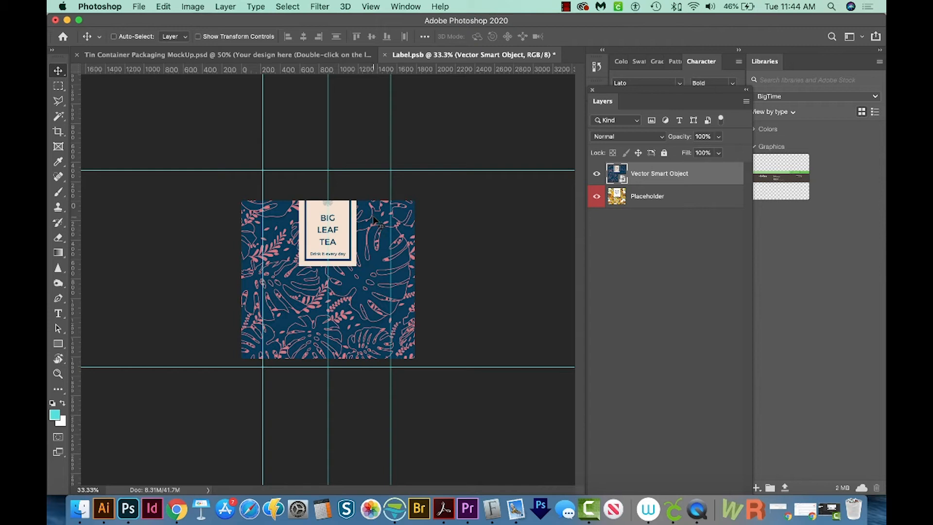
{"action": "left_click_drag", "start_coordinate": [378, 214], "coordinate": [377, 227]}
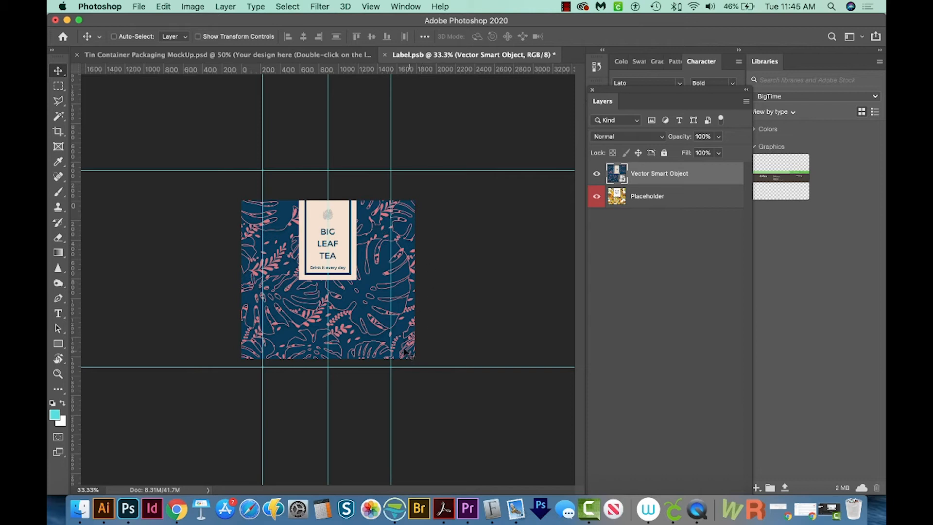
{"action": "left_click", "coordinate": [648, 203]}
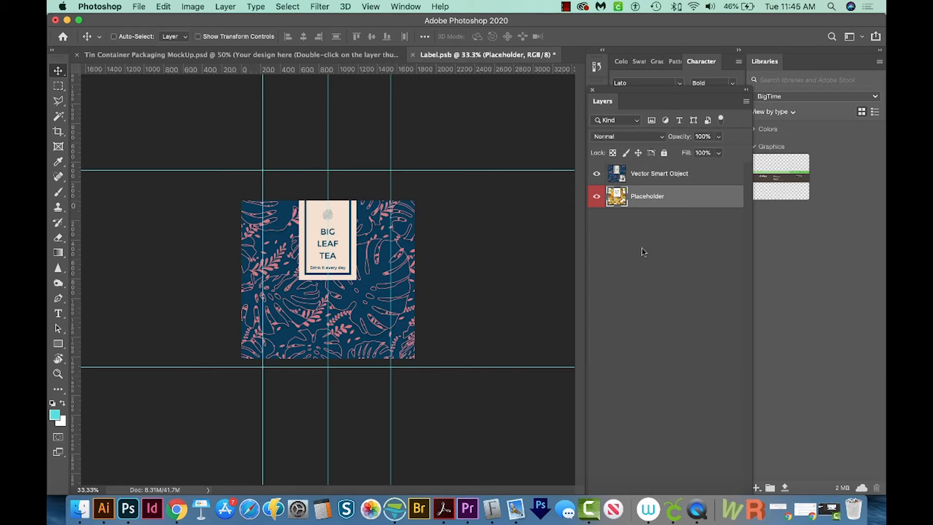
{"action": "key", "text": "Delete"}
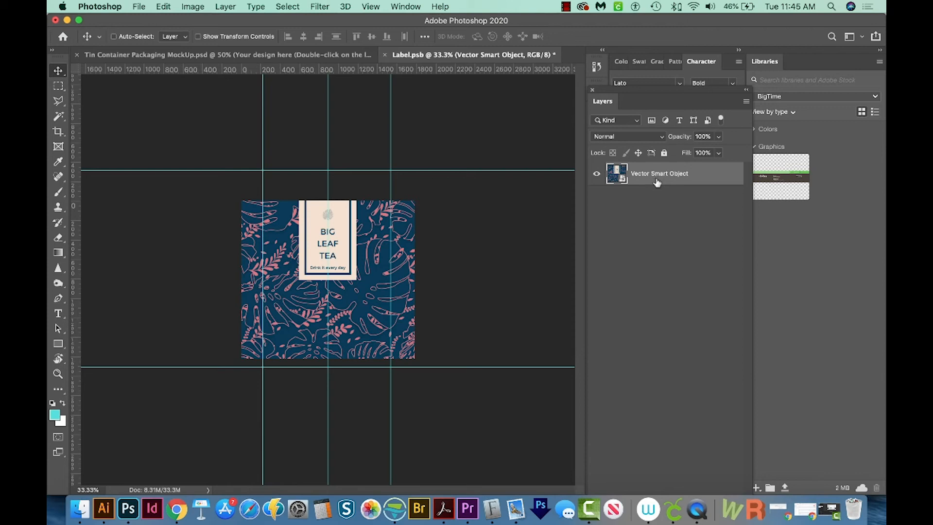
- Save and close Label.psb to apply the Big Leaf Tea design to the tin mock-up
{"action": "key", "text": "super+s"}
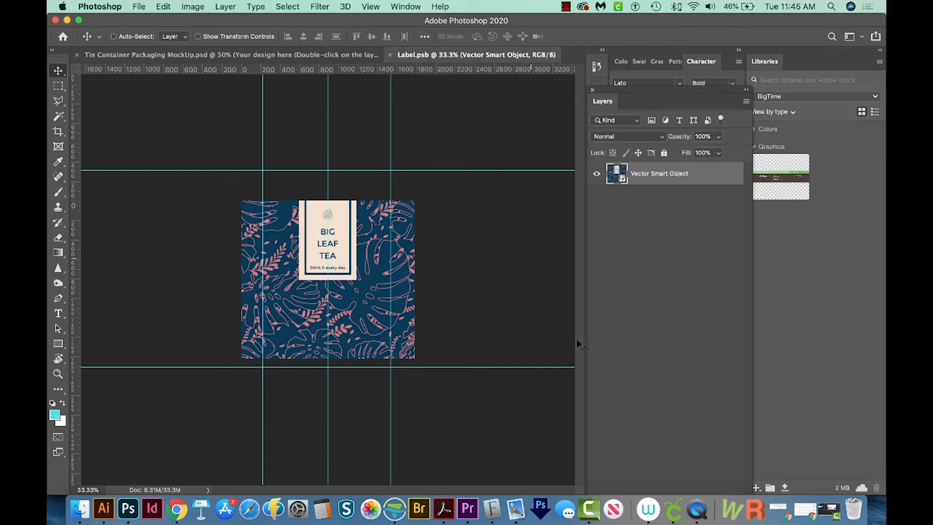
{"action": "key", "text": "super+s"}
{"action": "key", "text": "super+w"}
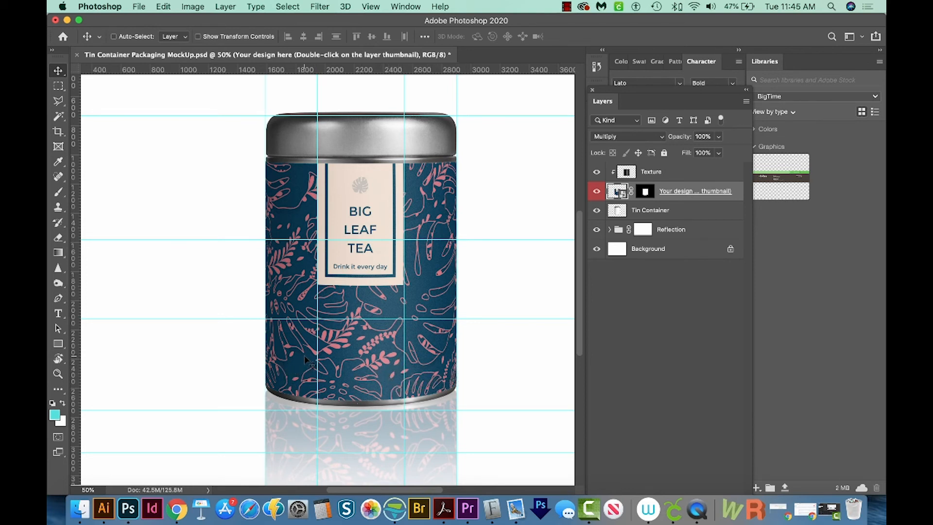
{"action": "key", "text": "super+minus"}
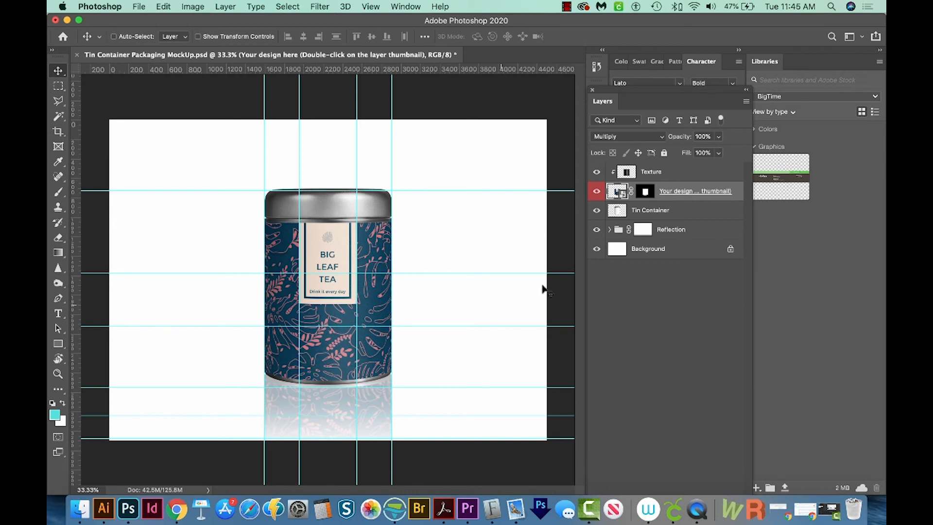